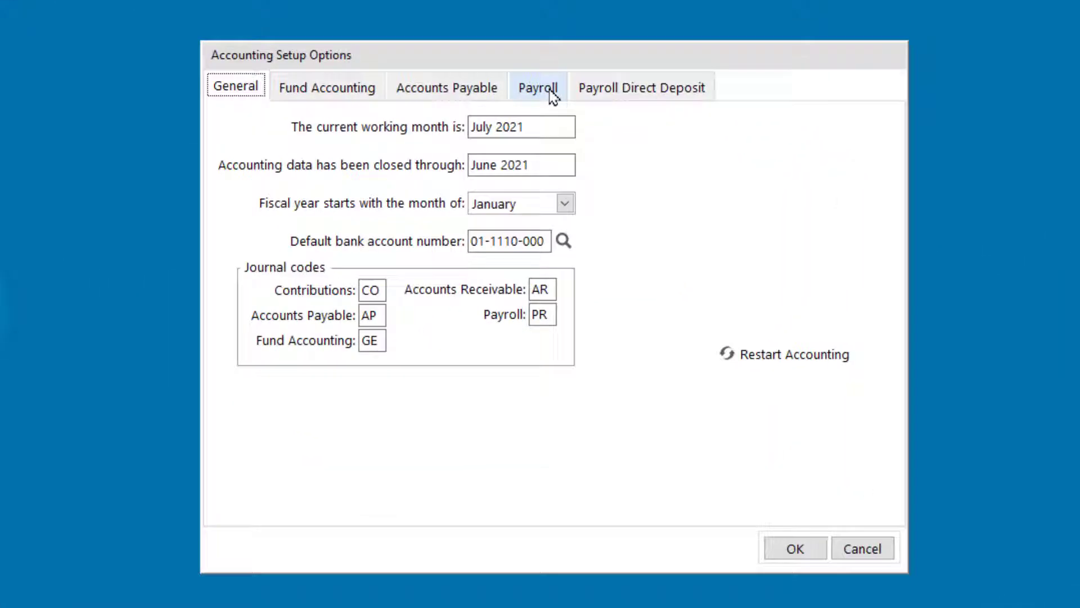
Show the Payroll settings with the Clockify API key and weeks starting Sunday.
left_click(533, 197)
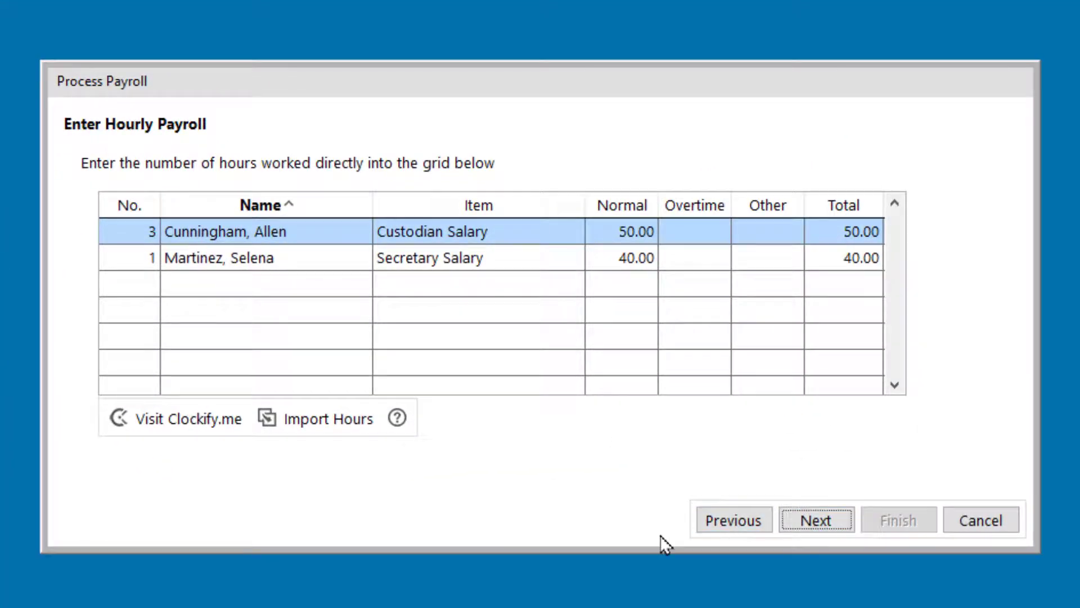
left_click(320, 427)
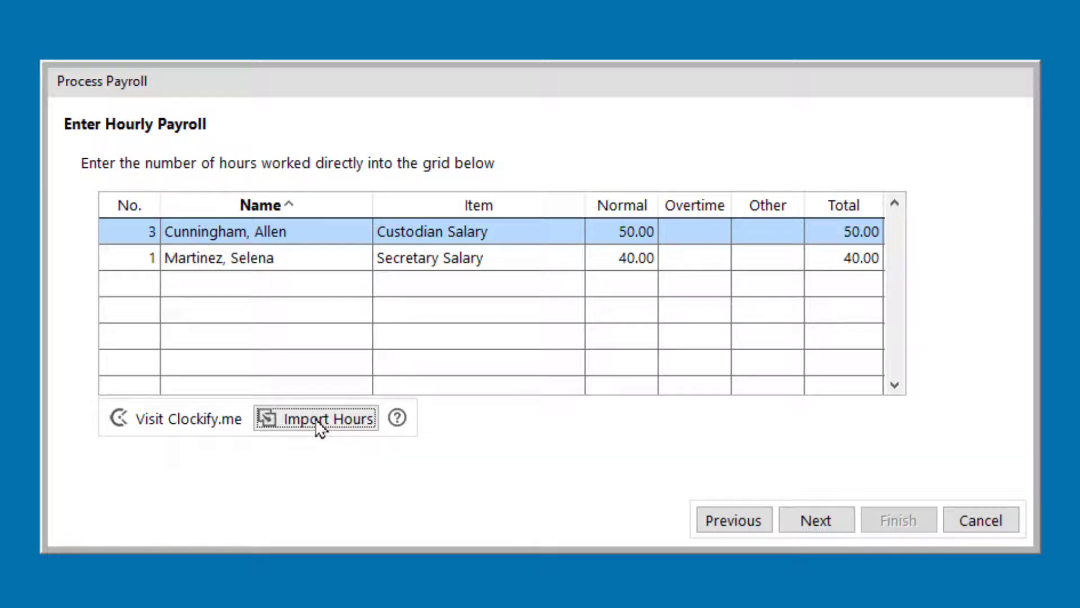